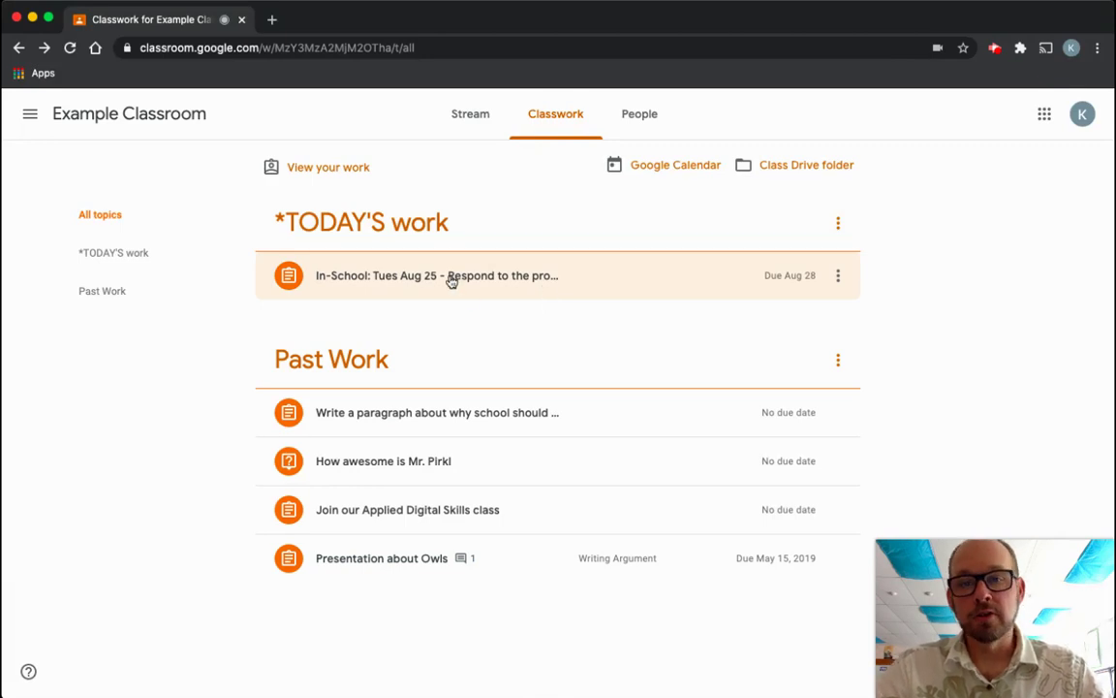
Expand the 'In-School: Tues Aug 25' assignment to show its instructions and attachments.
left_click(406, 283)
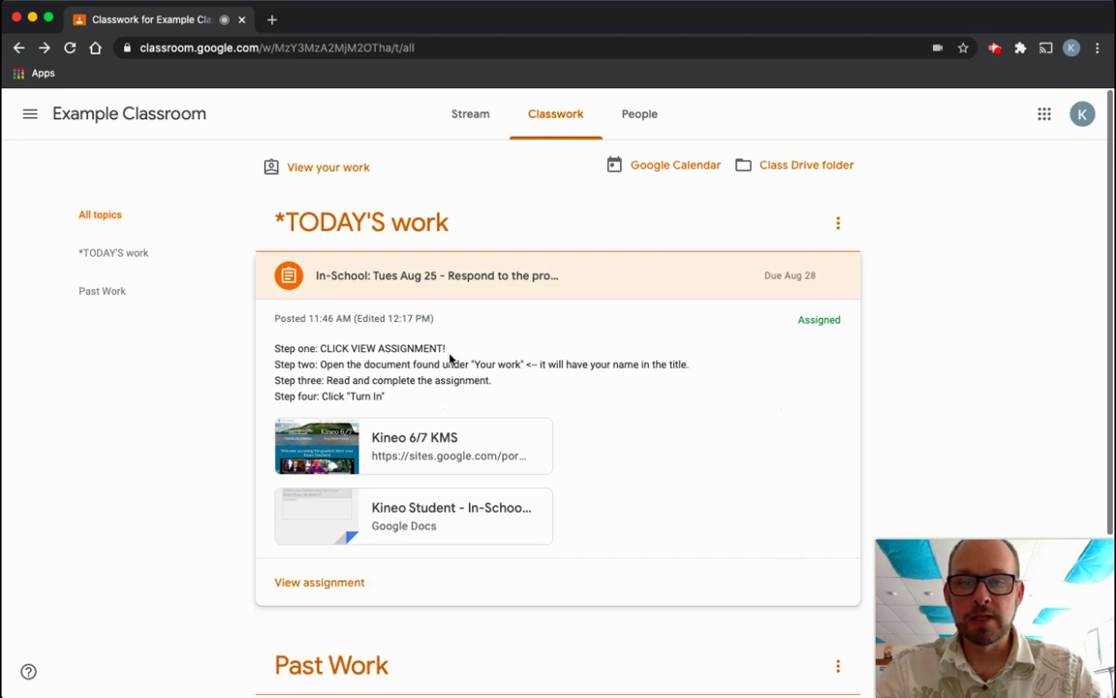
Open the Aug 25 assignment's full details page to reach its student doc.
left_click(342, 585)
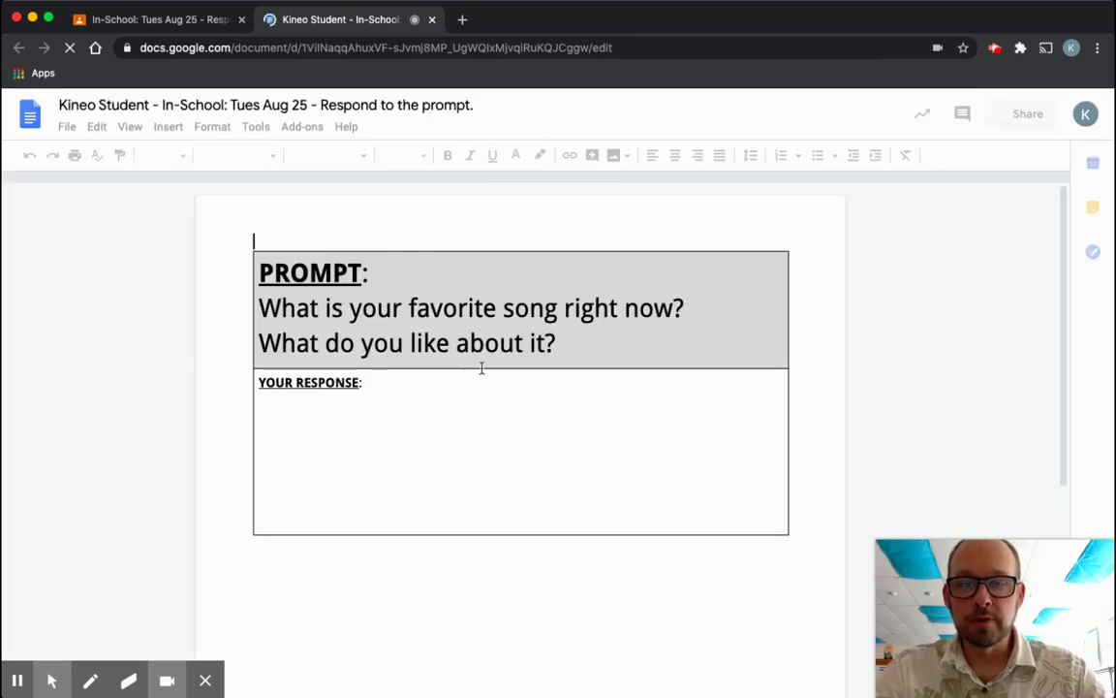
Answer 'My favorite song is Uptown Girl by Billy Joel.' with 'I like it because it is upbeat and fun to sing.'.
left_click(461, 413)
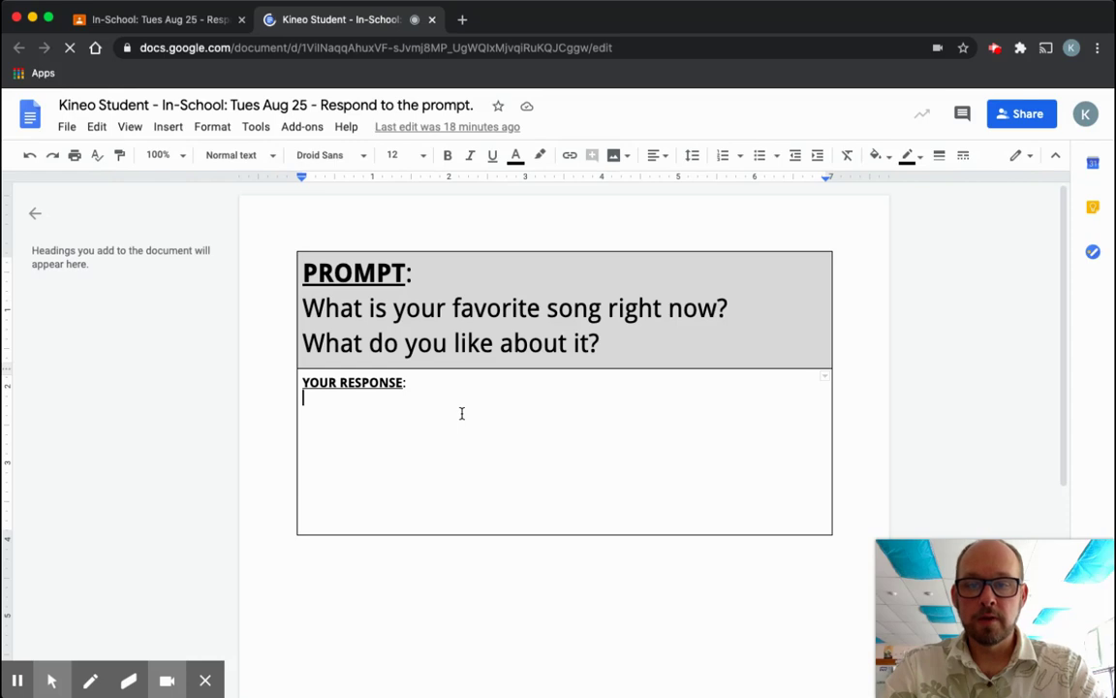
type("My favori")
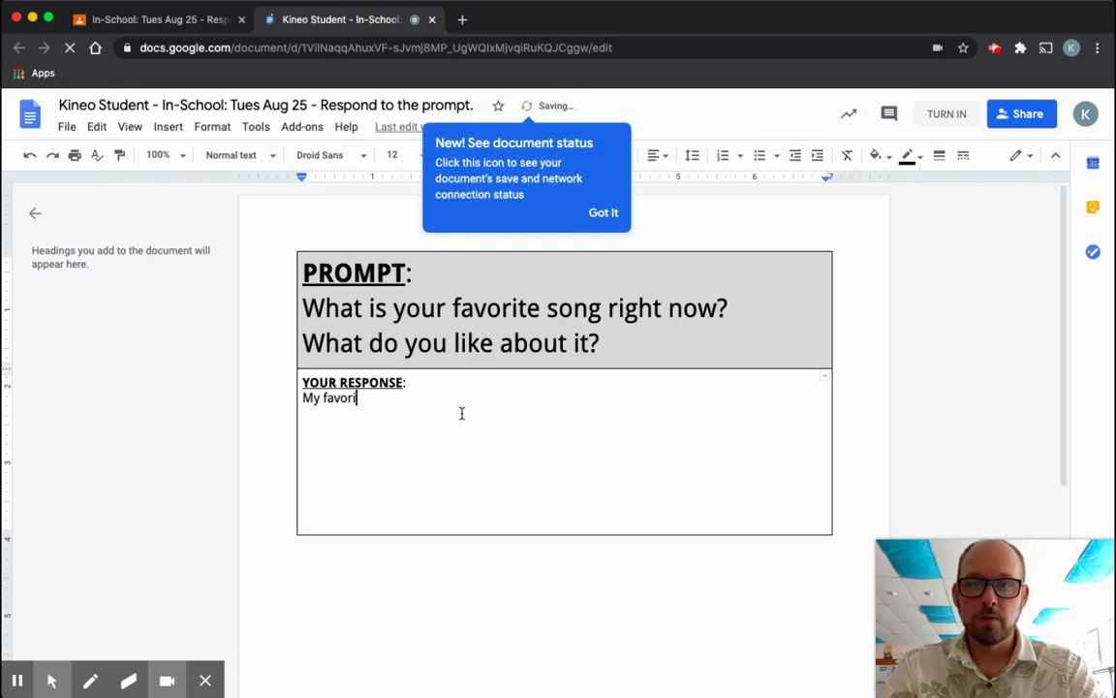
type("te song is")
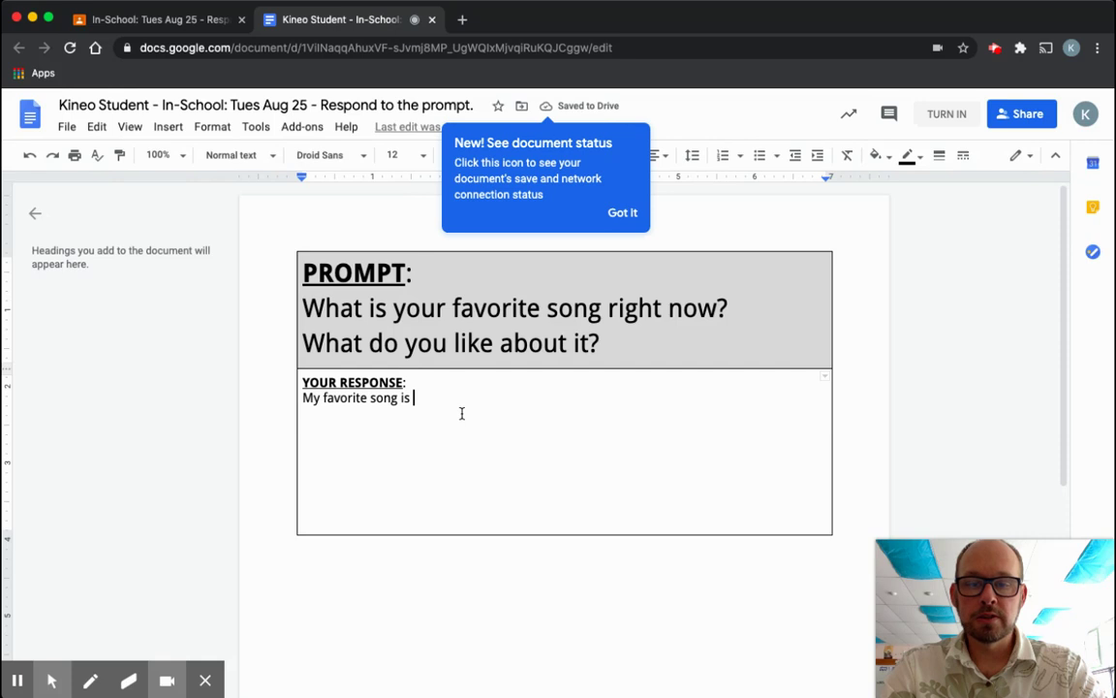
left_click(16, 682)
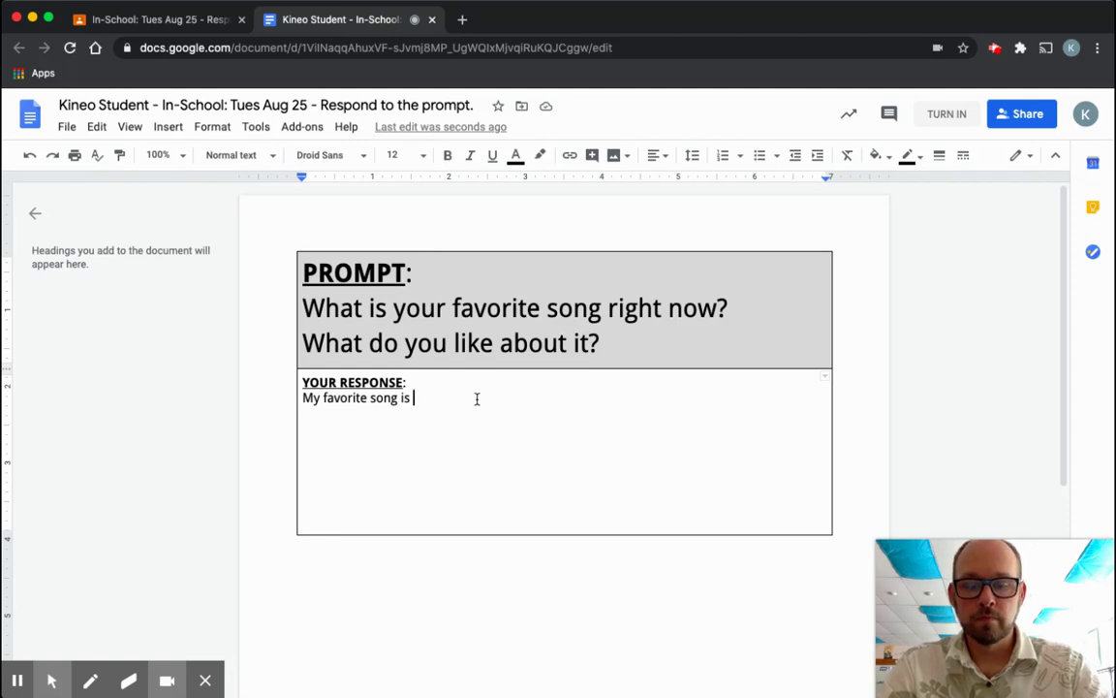
type("Uptown ")
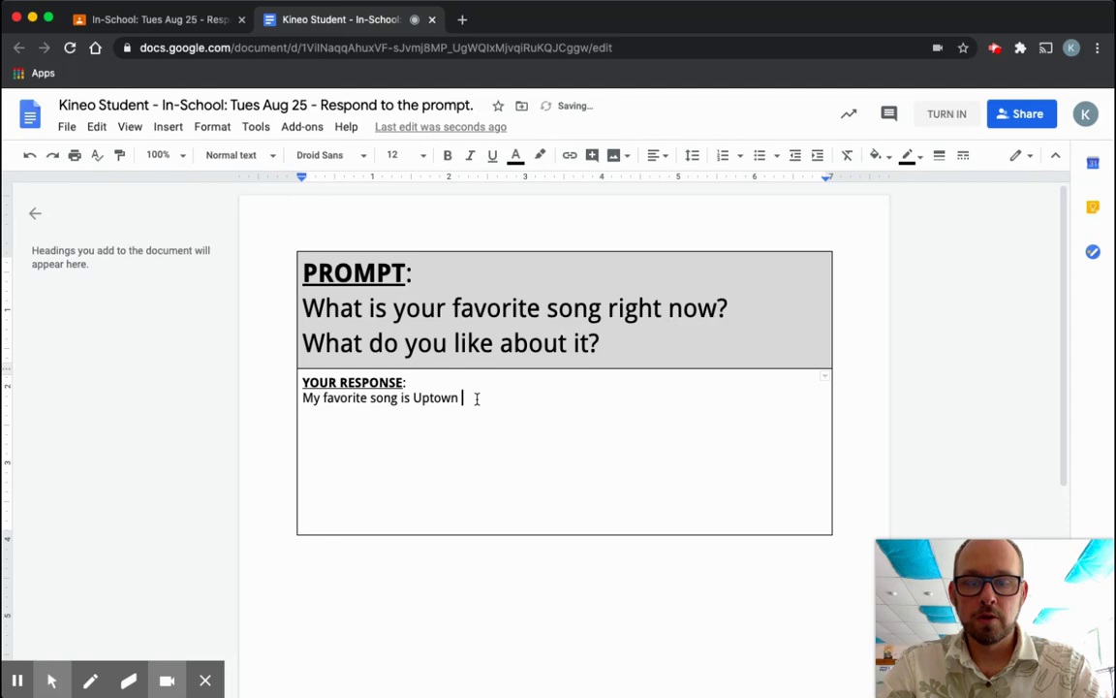
type("Girl by ")
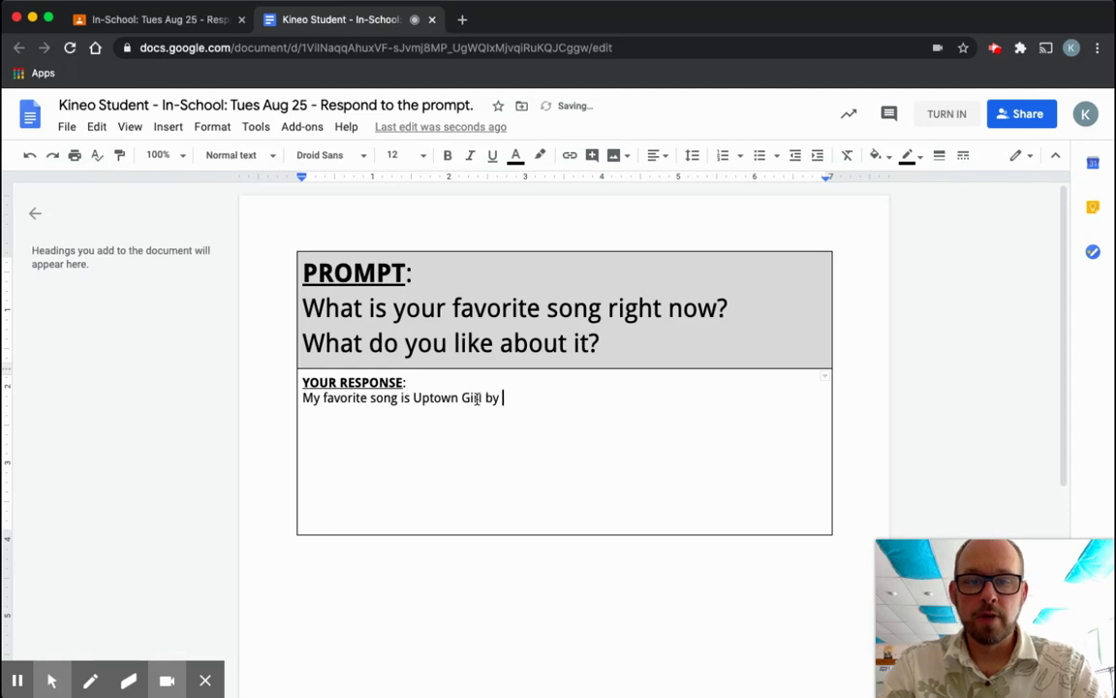
type("Billy Jo")
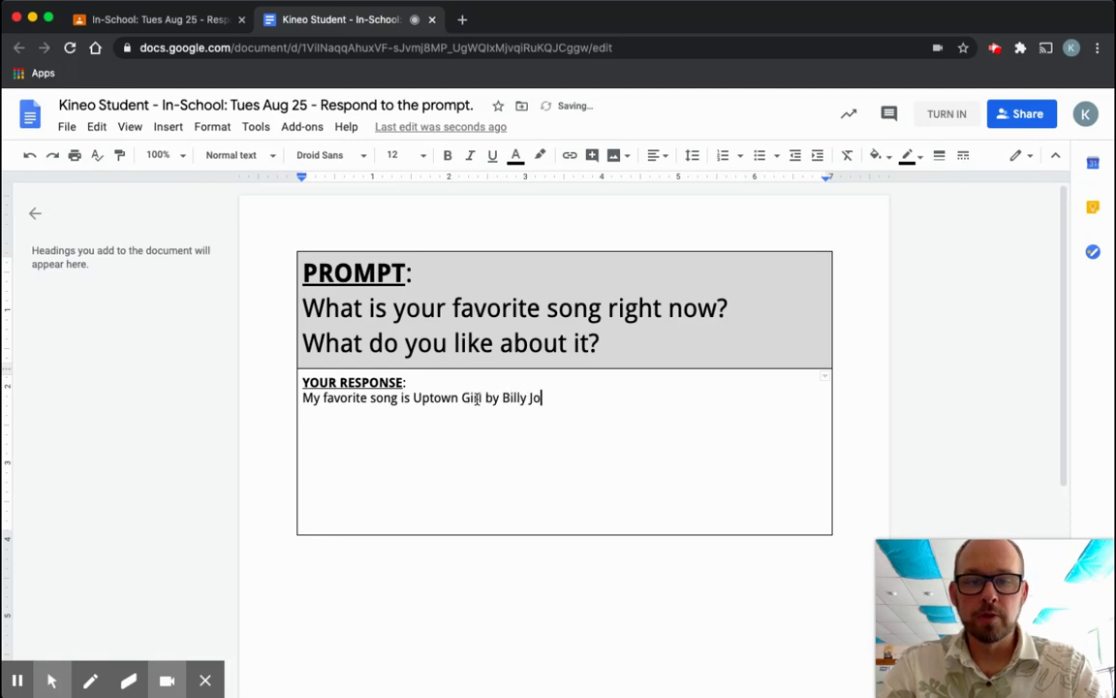
type("el")
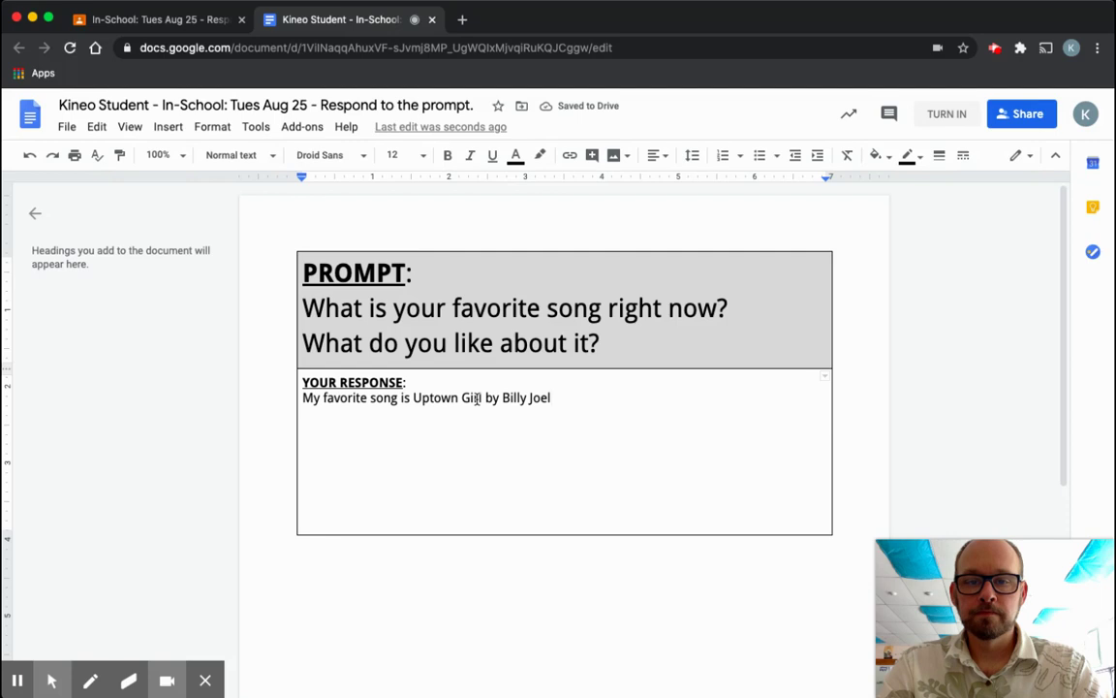
type(".")
key("Return")
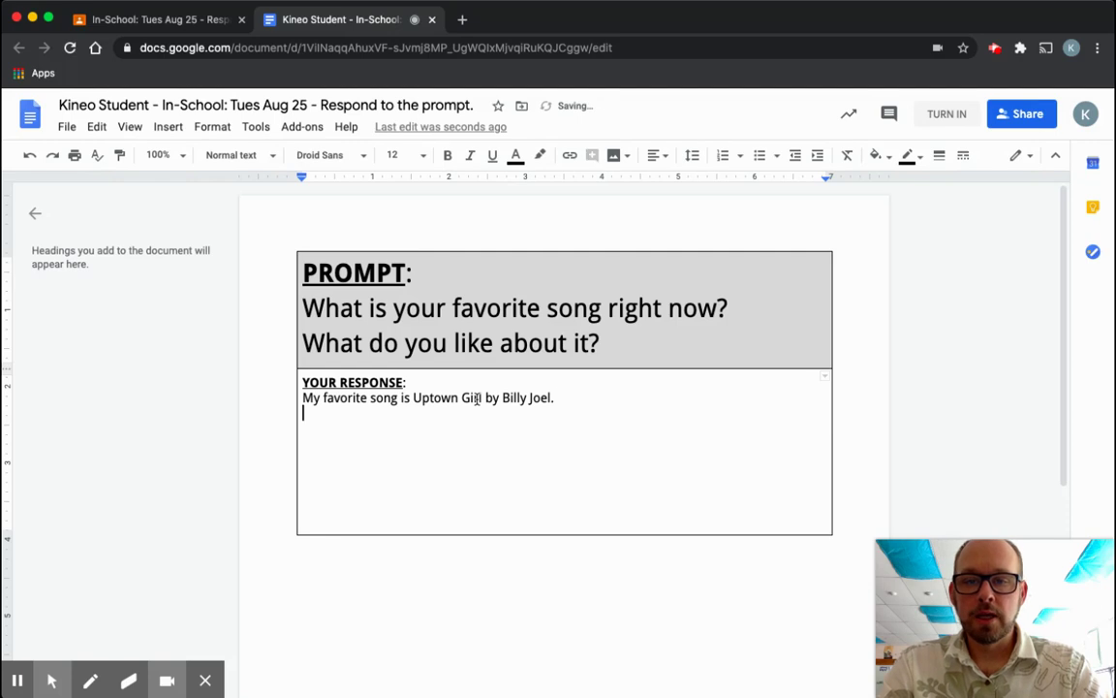
type("I like it be")
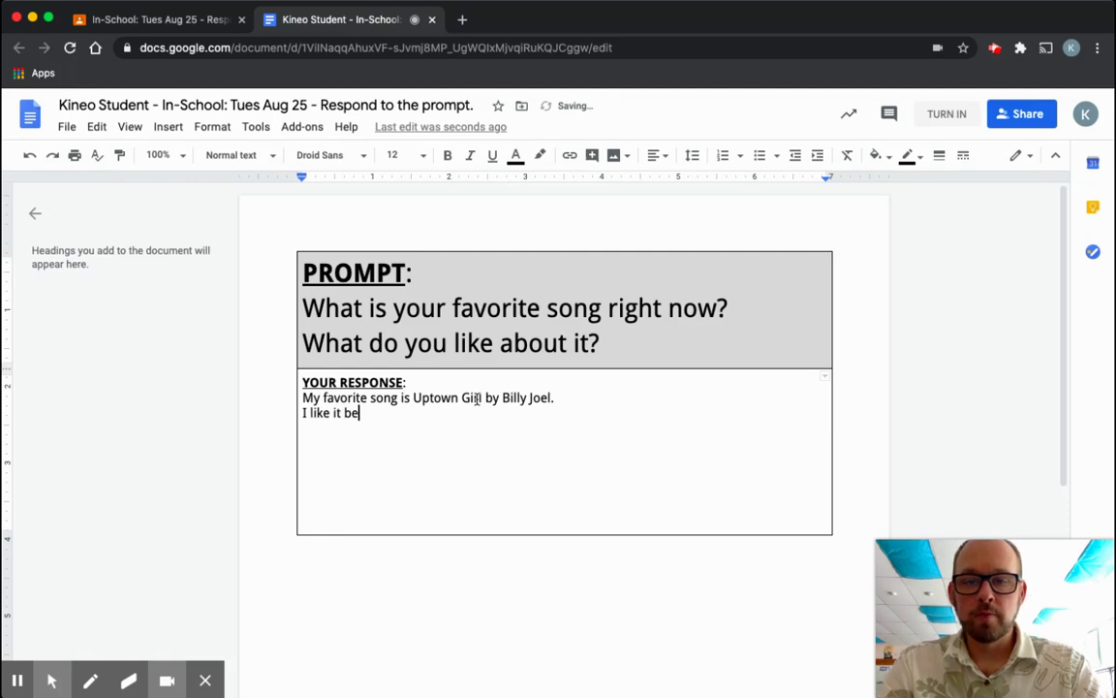
type("cause i")
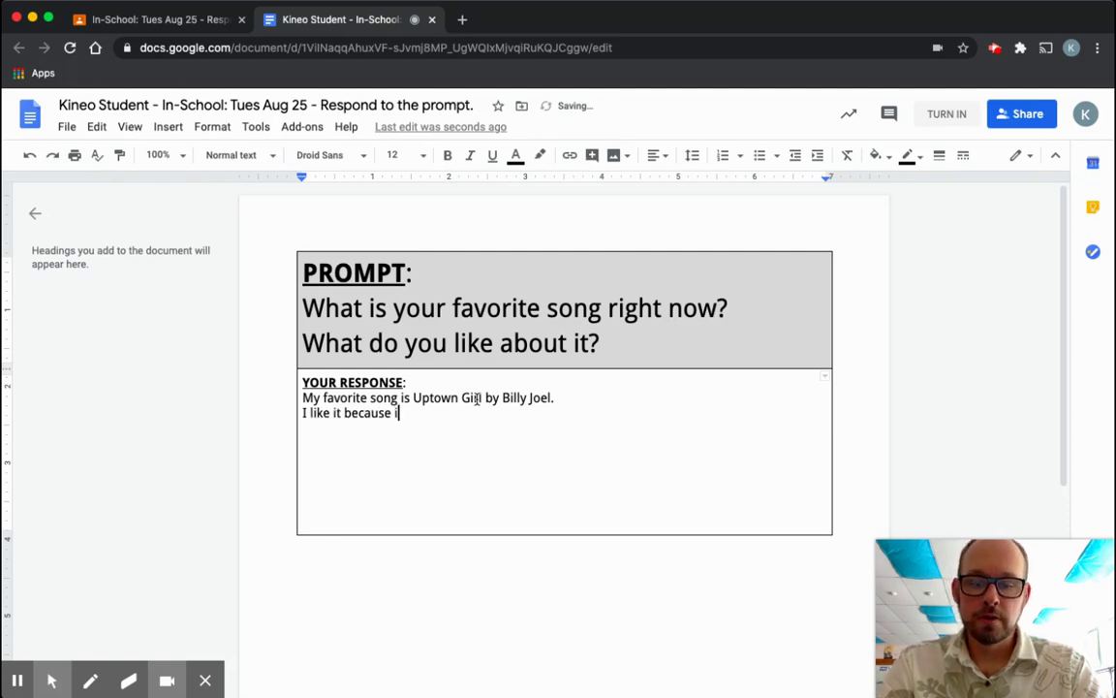
type("t is up")
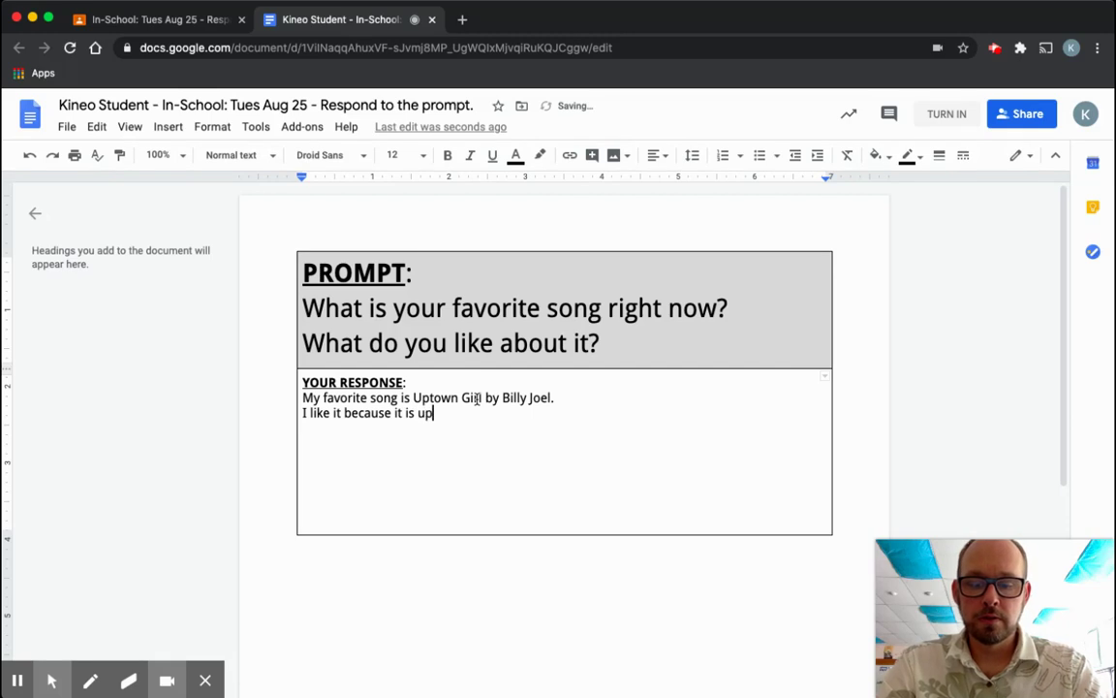
type("beat and fu")
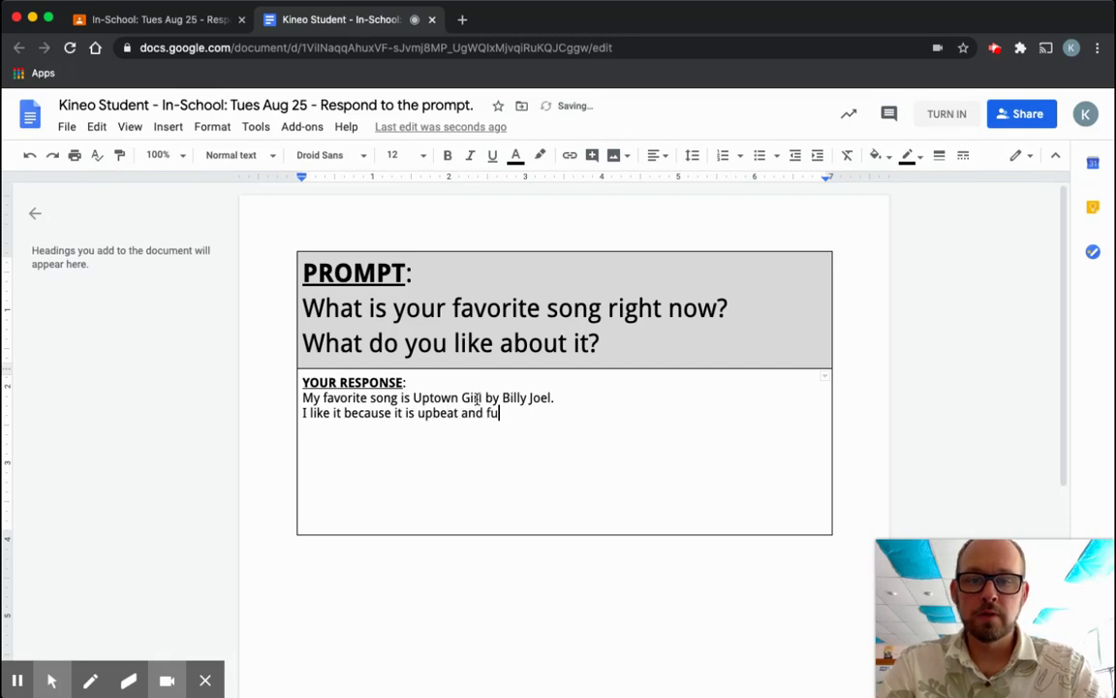
type("n to sing.")
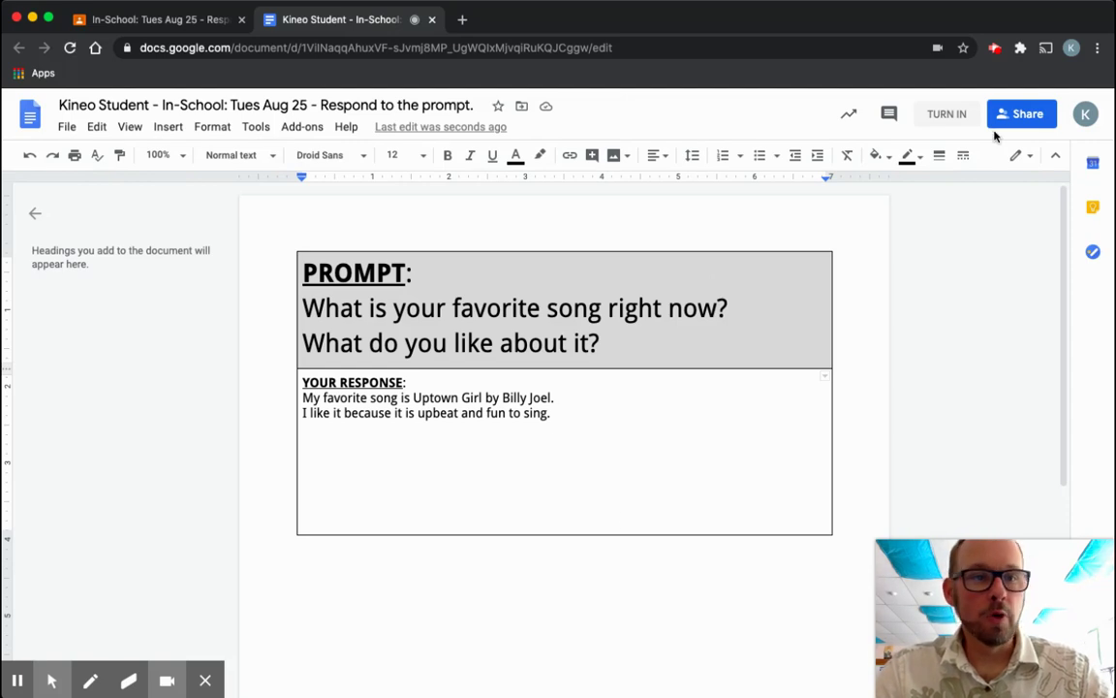
Back in Classroom, turn in the Aug 25 assignment with its attached response doc.
left_click(180, 21)
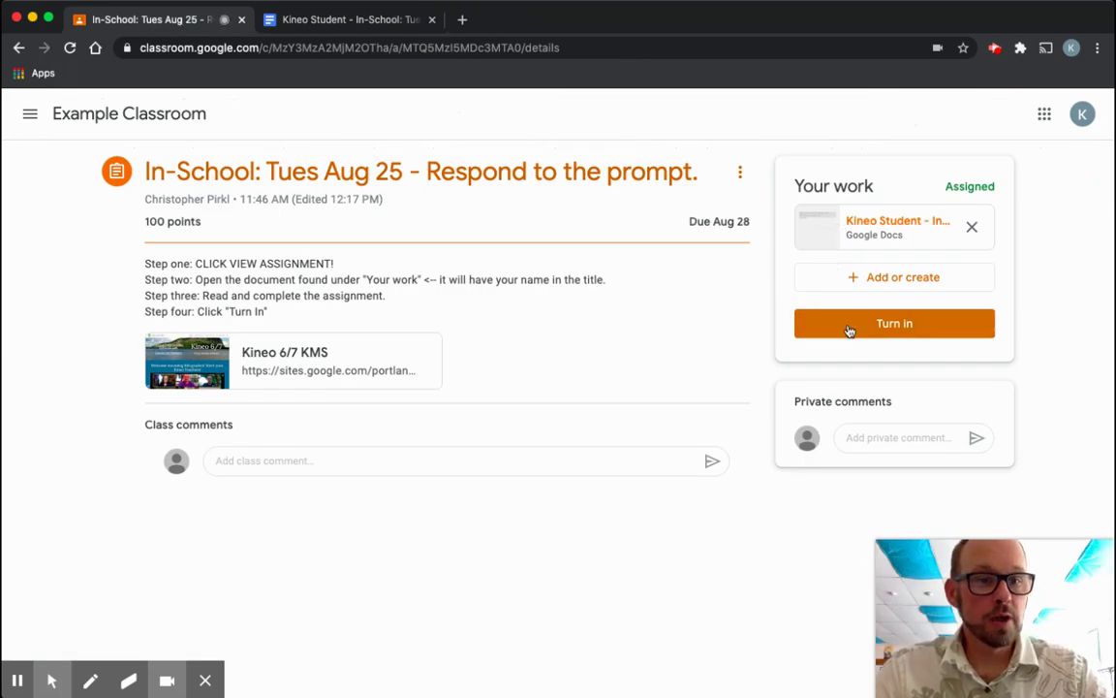
left_click(925, 325)
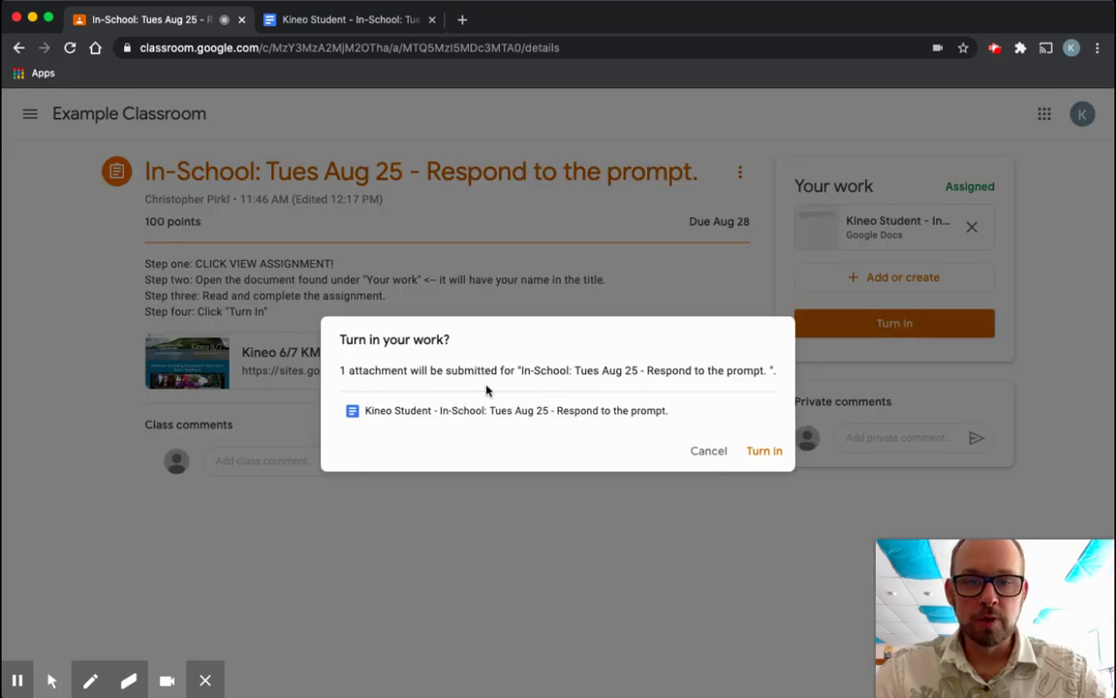
left_click(771, 453)
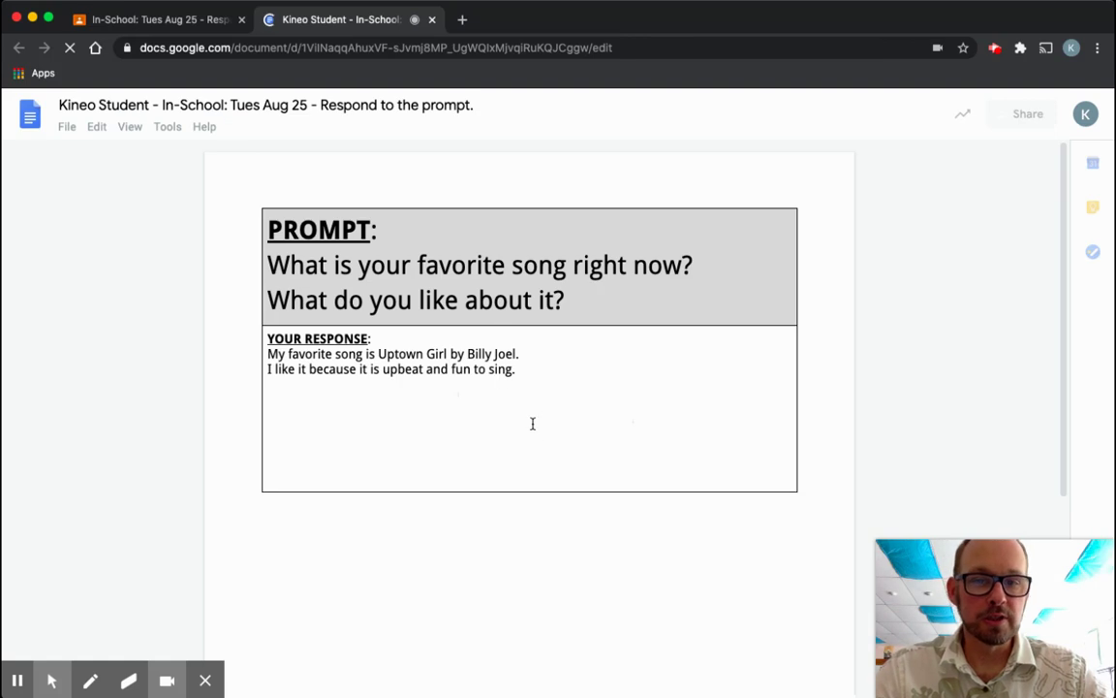
Try editing the reopened response doc to confirm it is now view-only.
left_click(539, 367)
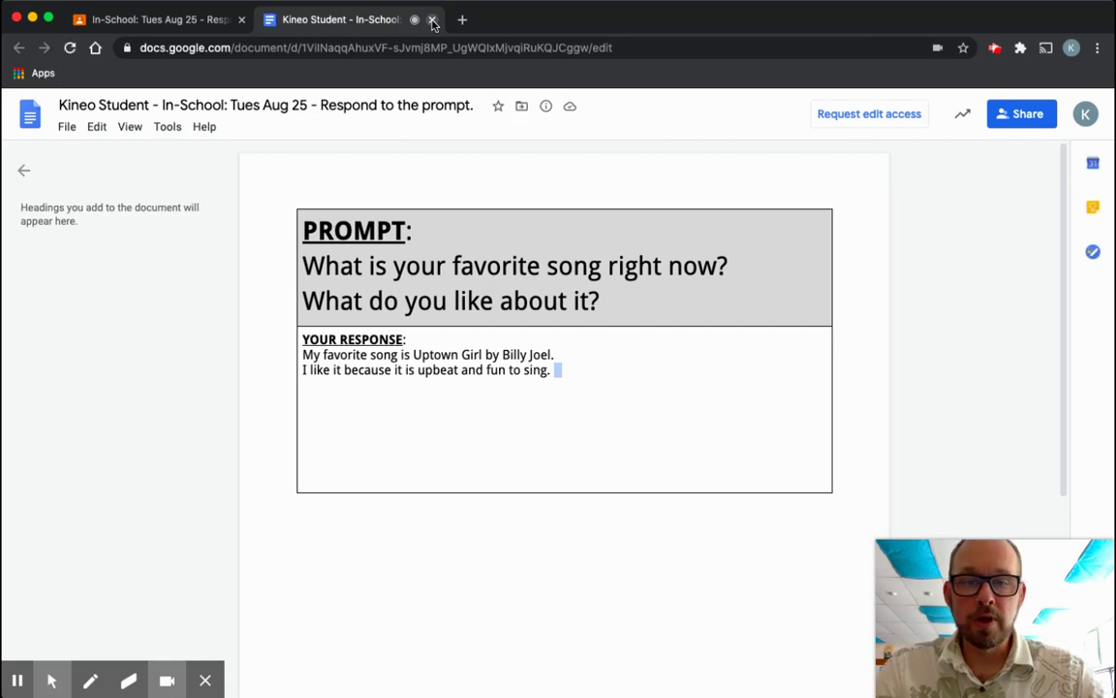
Close the doc and unsubmit the Aug 25 assignment, returning it to Assigned.
left_click(433, 20)
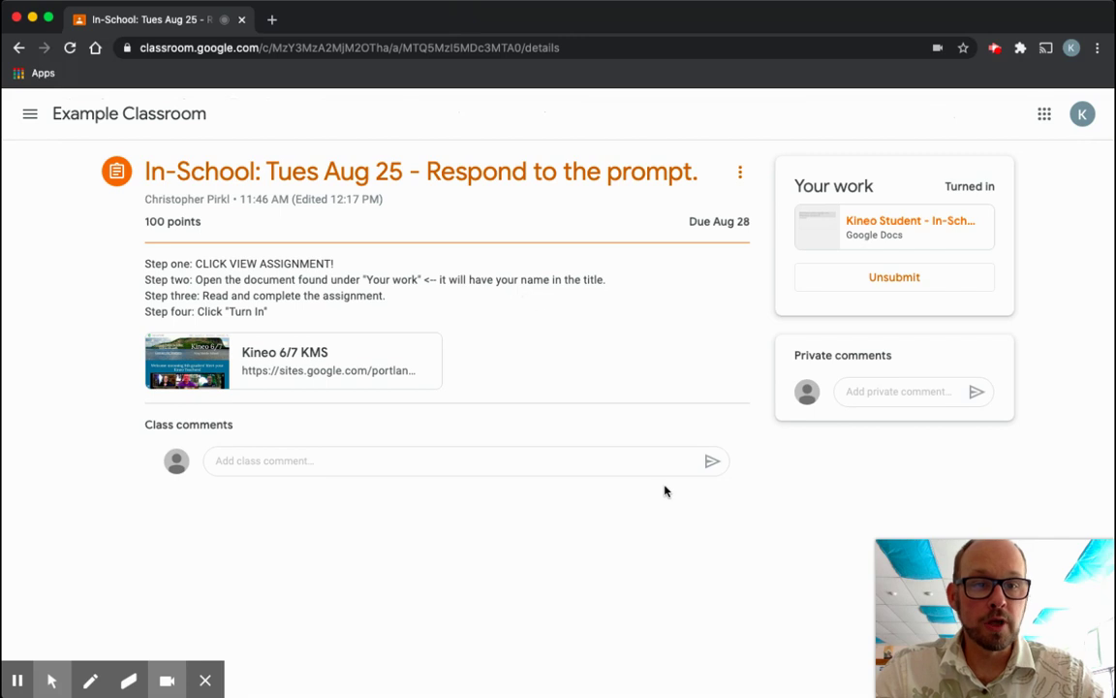
left_click(899, 283)
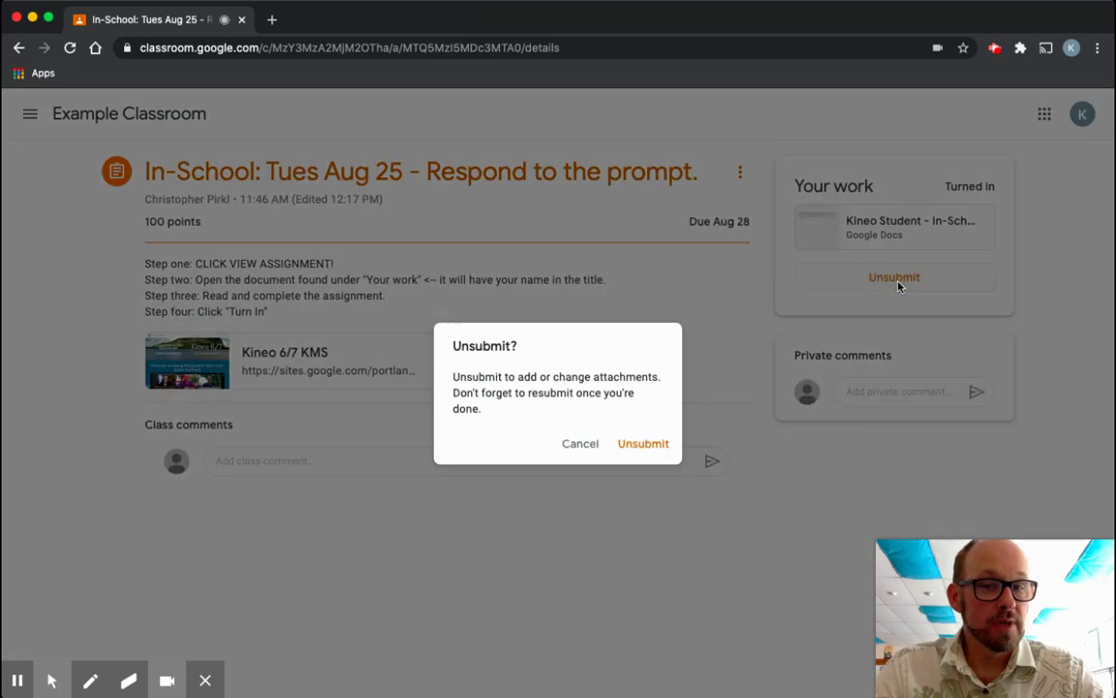
left_click(648, 451)
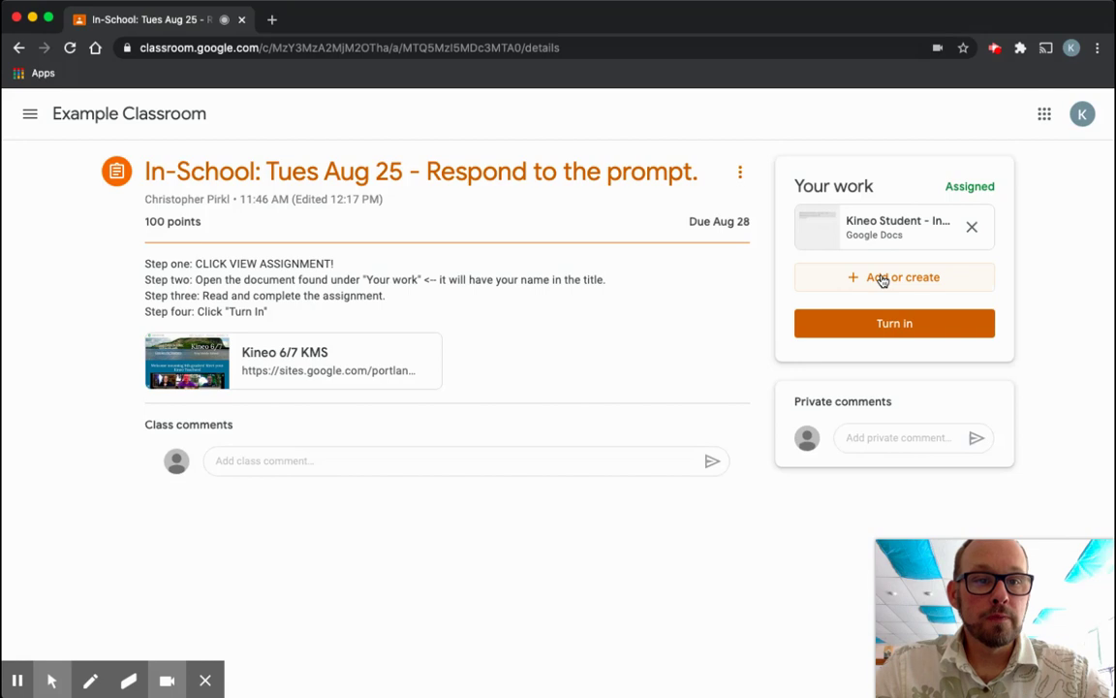
left_click(932, 284)
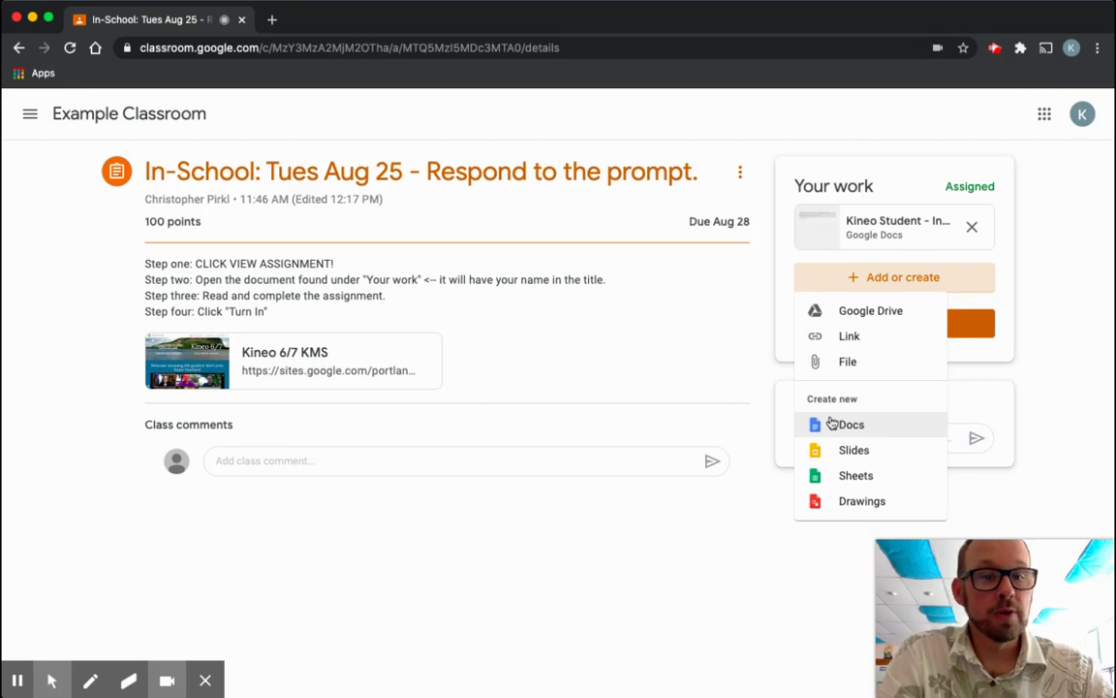
left_click(752, 351)
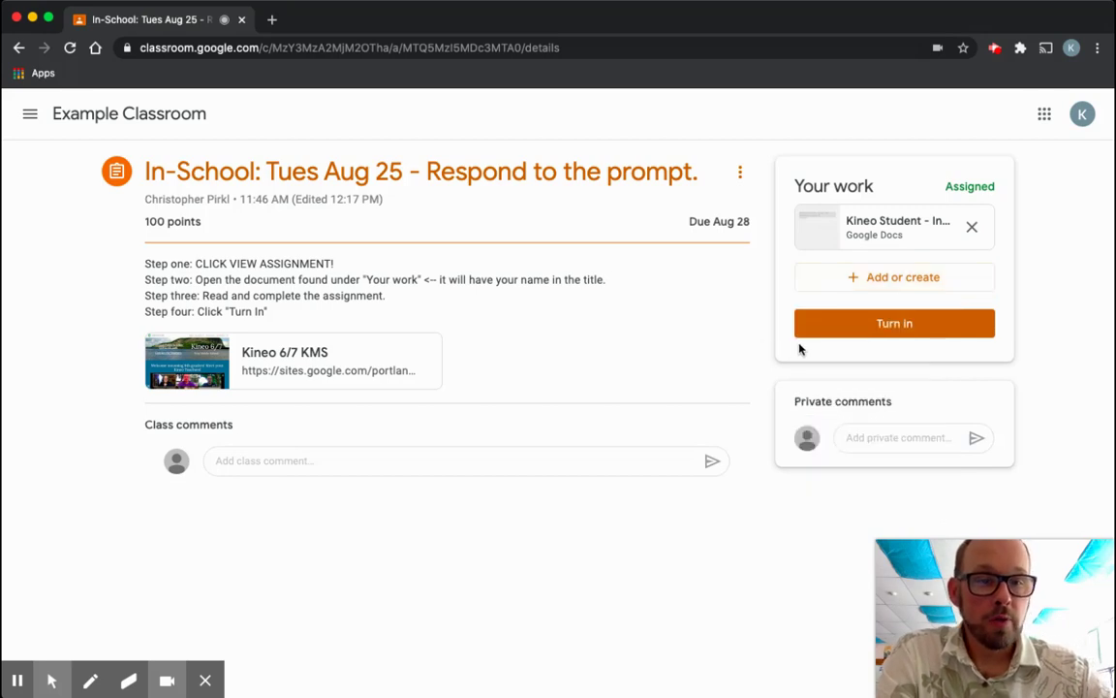
Resubmit the Aug 25 assignment with its attached response doc.
left_click(918, 325)
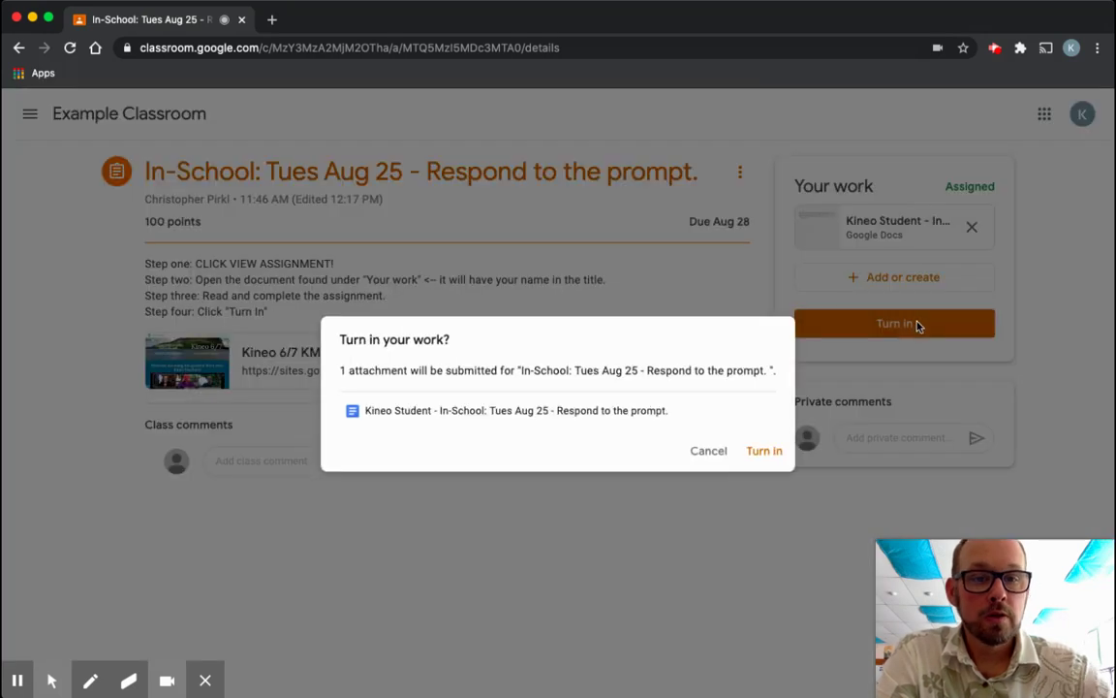
left_click(755, 454)
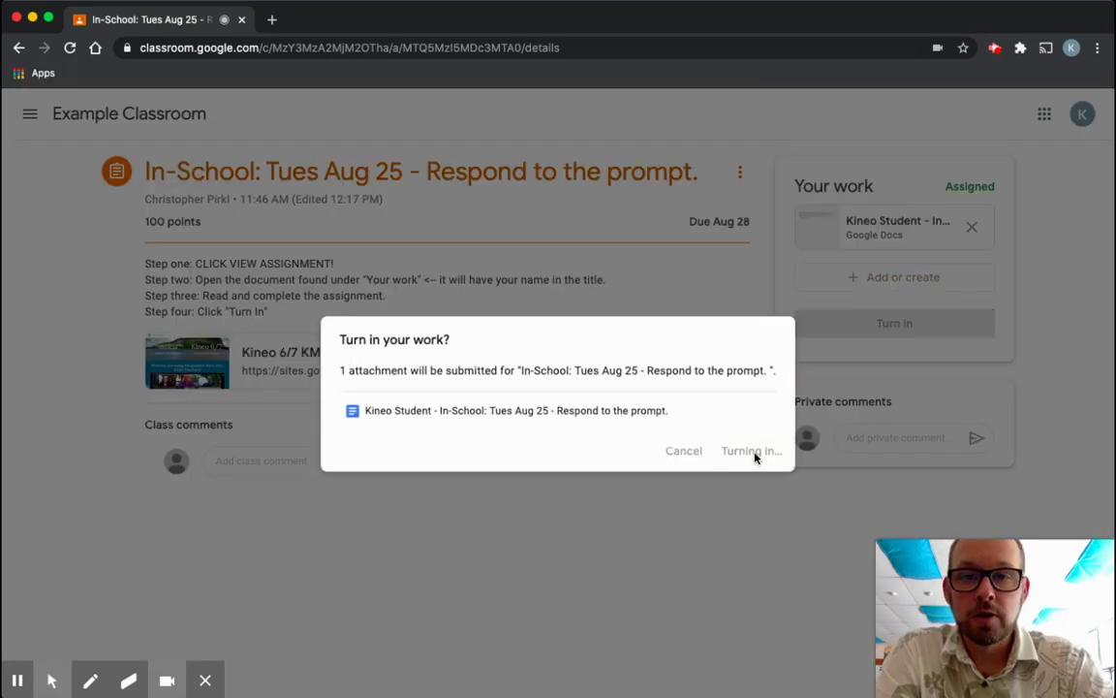